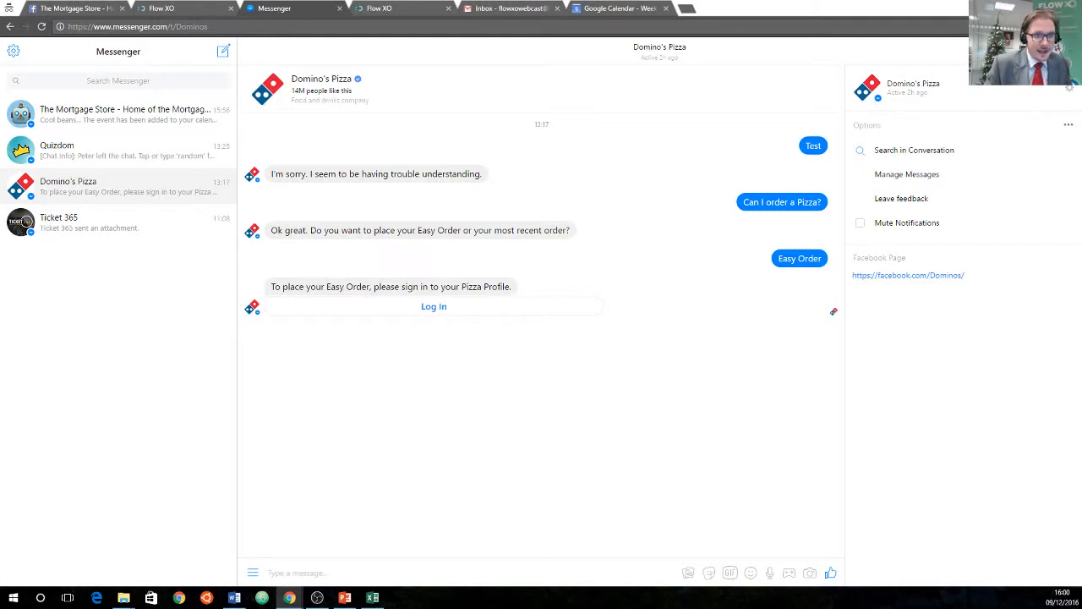
Switch to Flow XO and review the New Message trigger settings of the Add Gcal Event flow
key("alt+Tab")
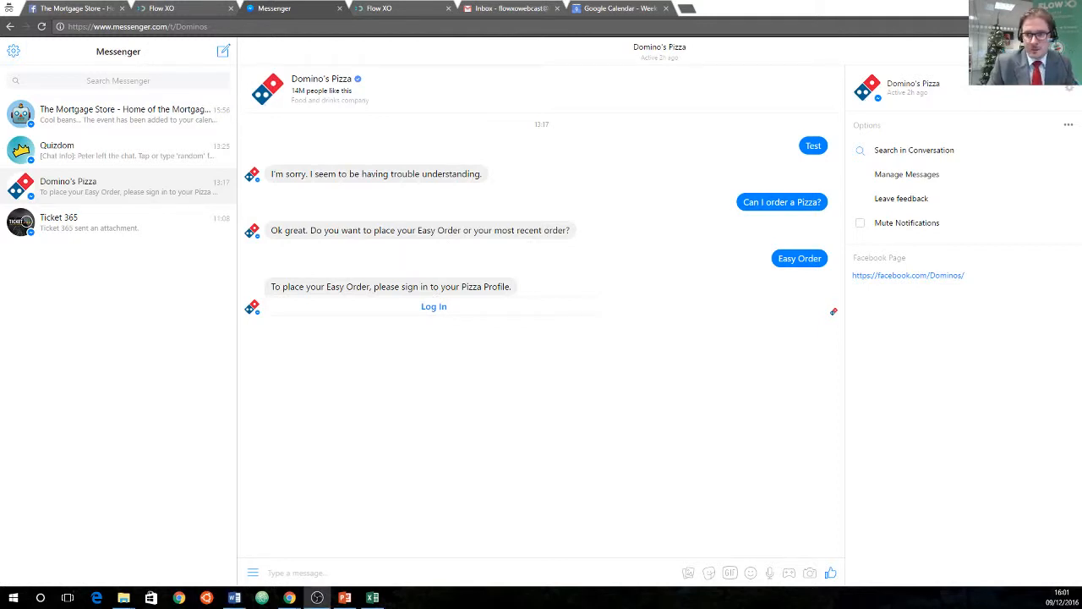
left_click(169, 9)
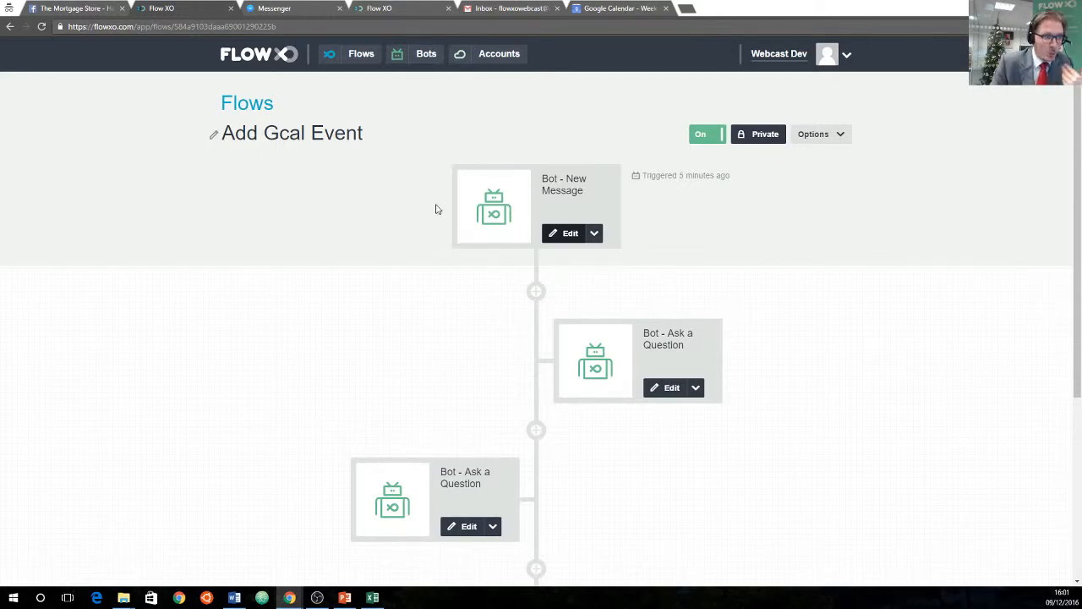
scroll(471, 389, "down", 2)
scroll(471, 389, "up", 2)
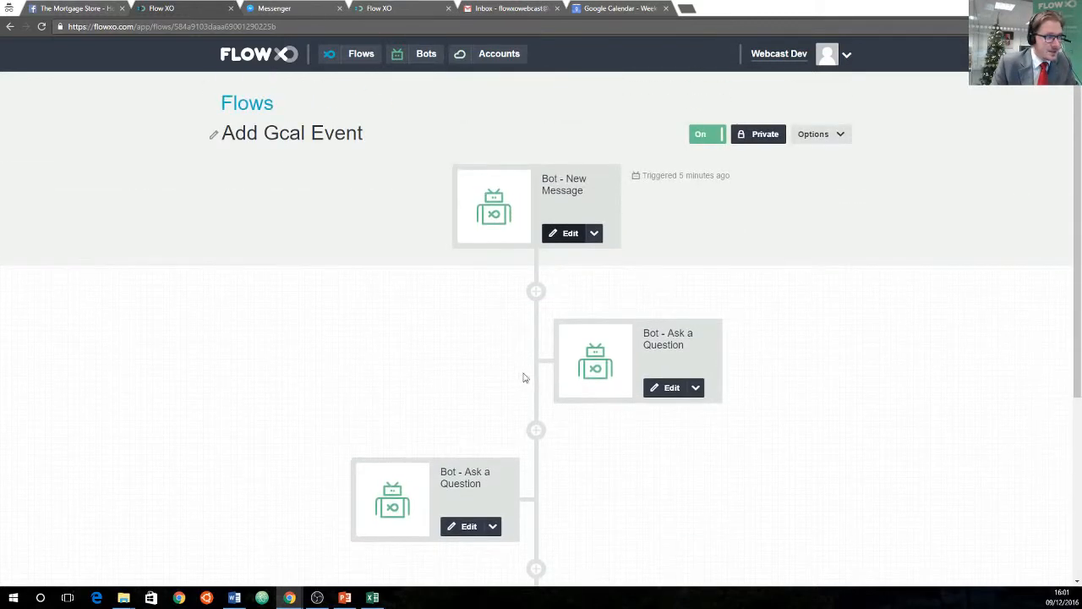
left_click(564, 237)
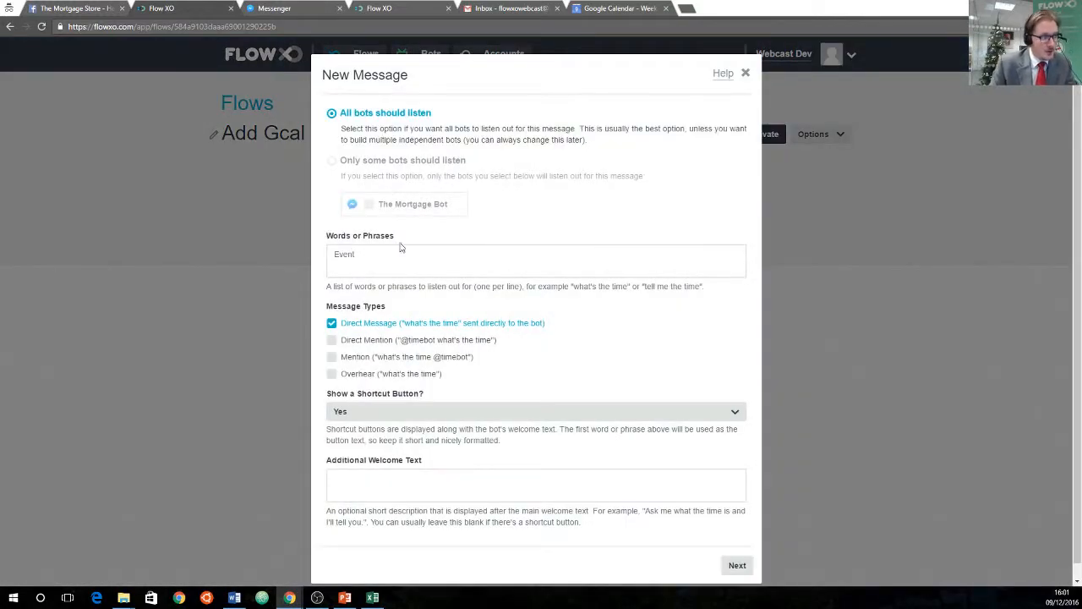
left_click(745, 74)
Review the settings of the flow's two Ask a Question tasks, closing each without changes
scroll(507, 359, "down", 1)
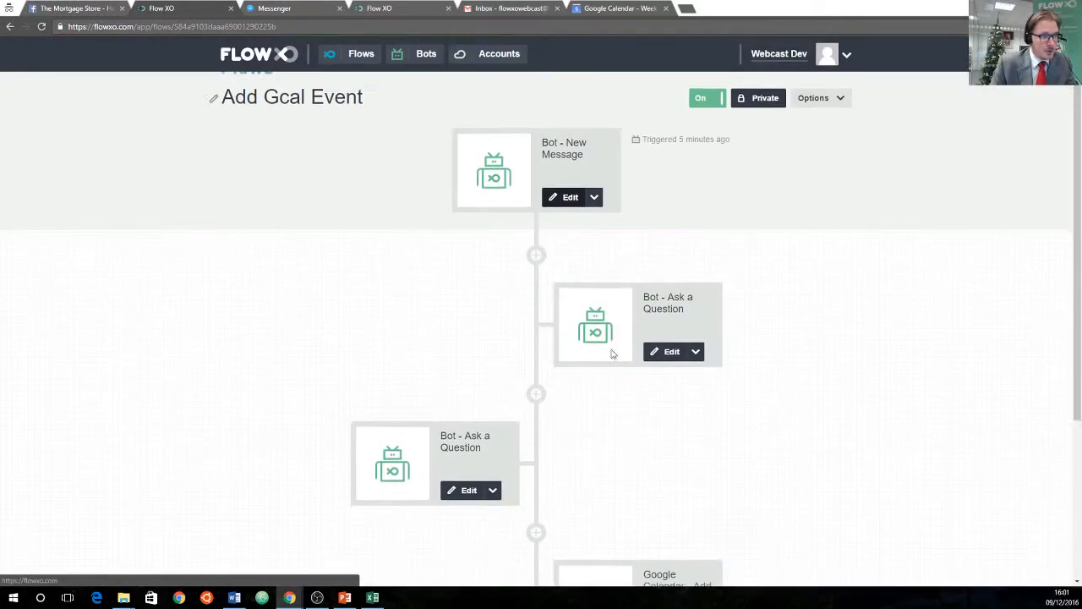
left_click(647, 334)
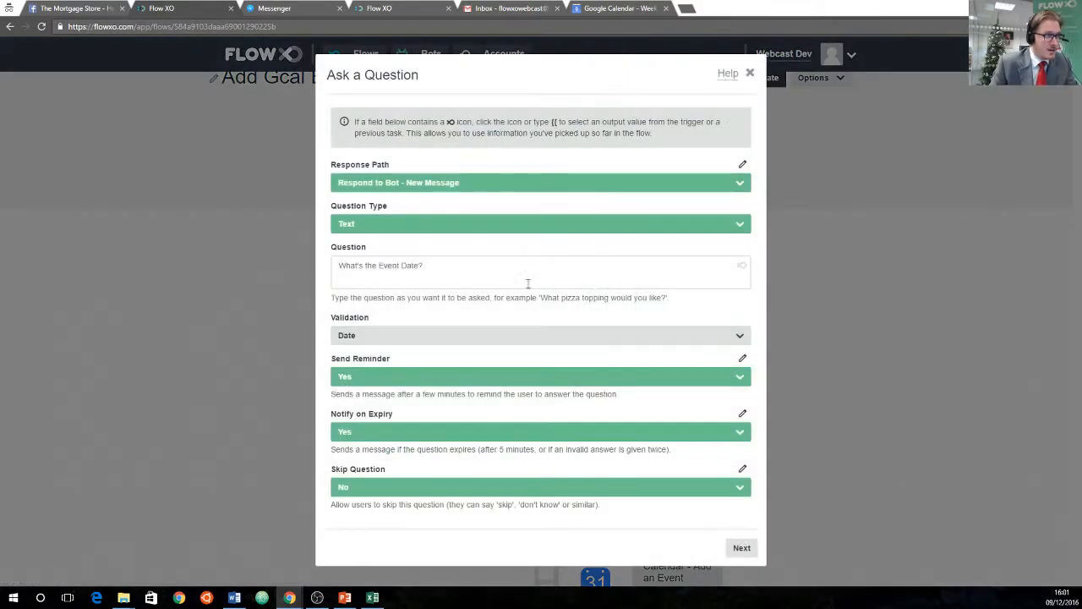
left_click(748, 74)
scroll(422, 422, "down", 2)
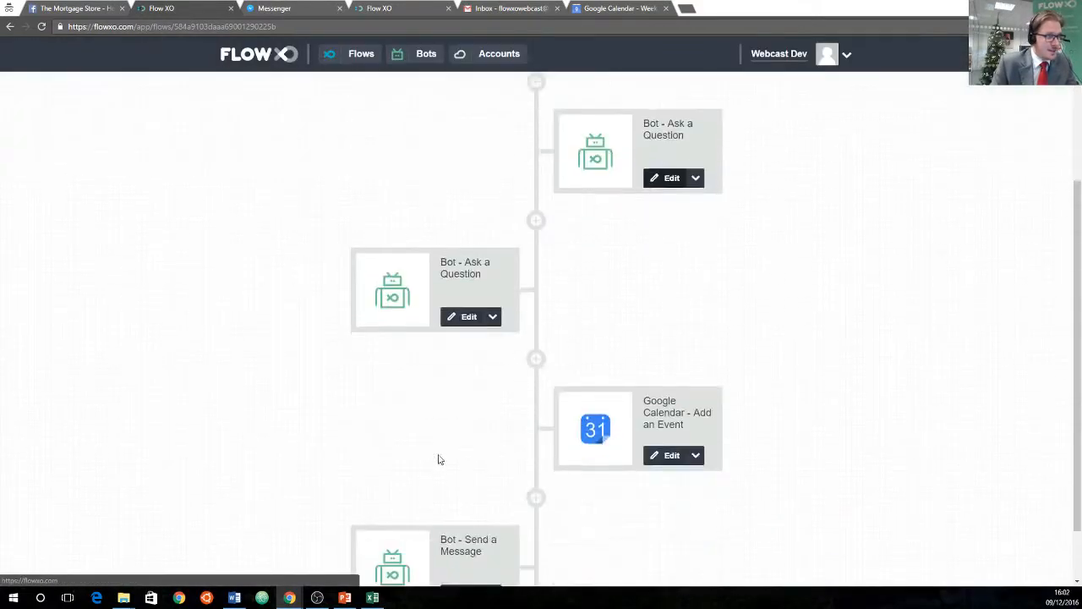
left_click(462, 313)
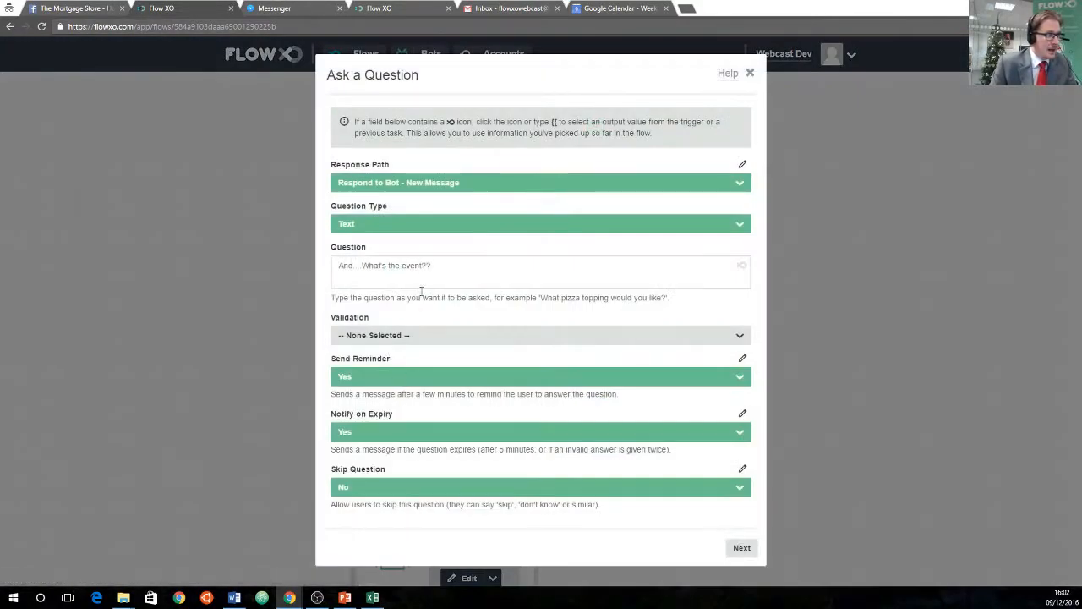
left_click(749, 74)
Open the event settings of the Google Calendar - Add an Event task, using the connected Google Calendar account
scroll(708, 272, "down", 1)
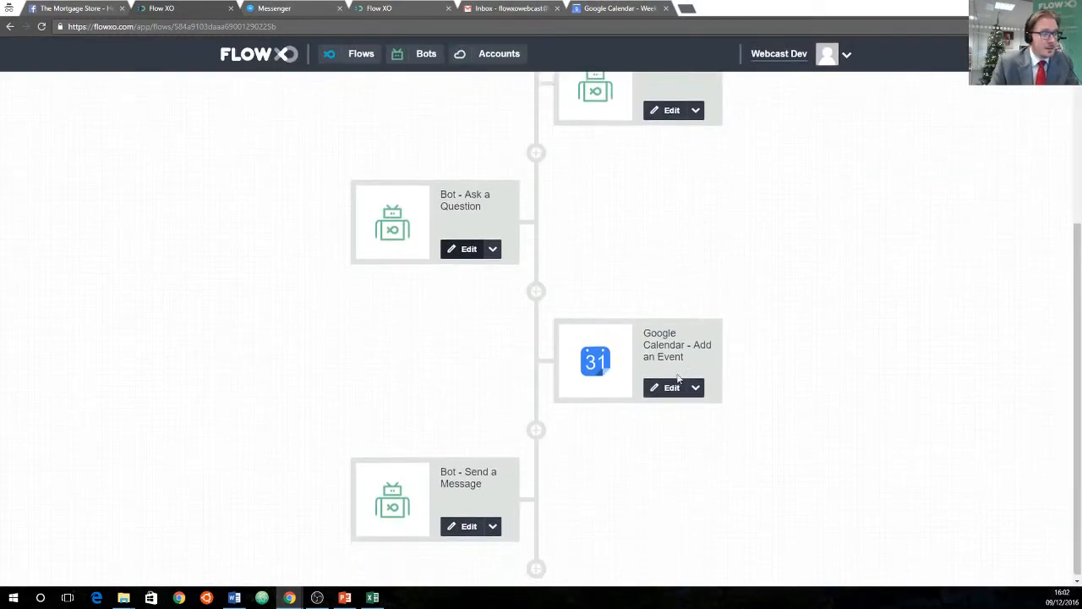
left_click(642, 385)
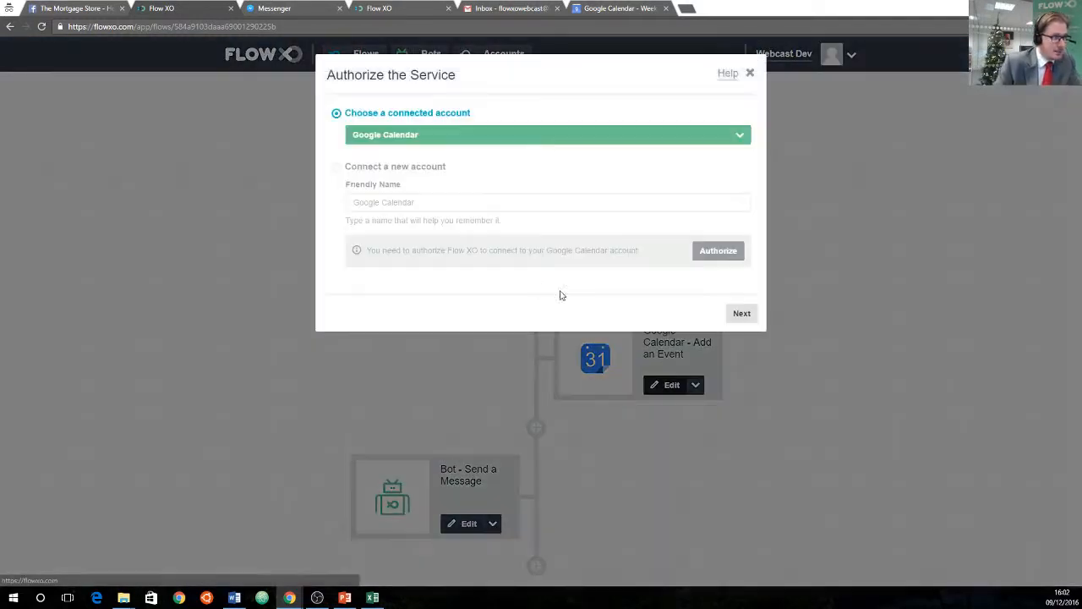
left_click(742, 312)
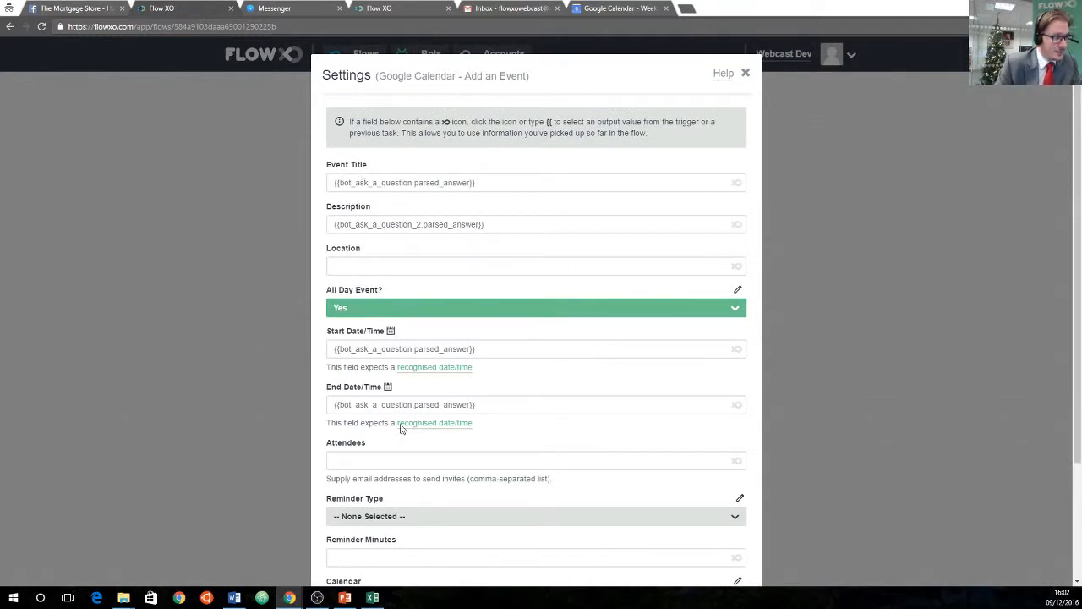
scroll(436, 466, "down", 2)
scroll(436, 466, "up", 2)
Examine the output values available for the Event Title and compare them with the Description field
left_click(485, 182)
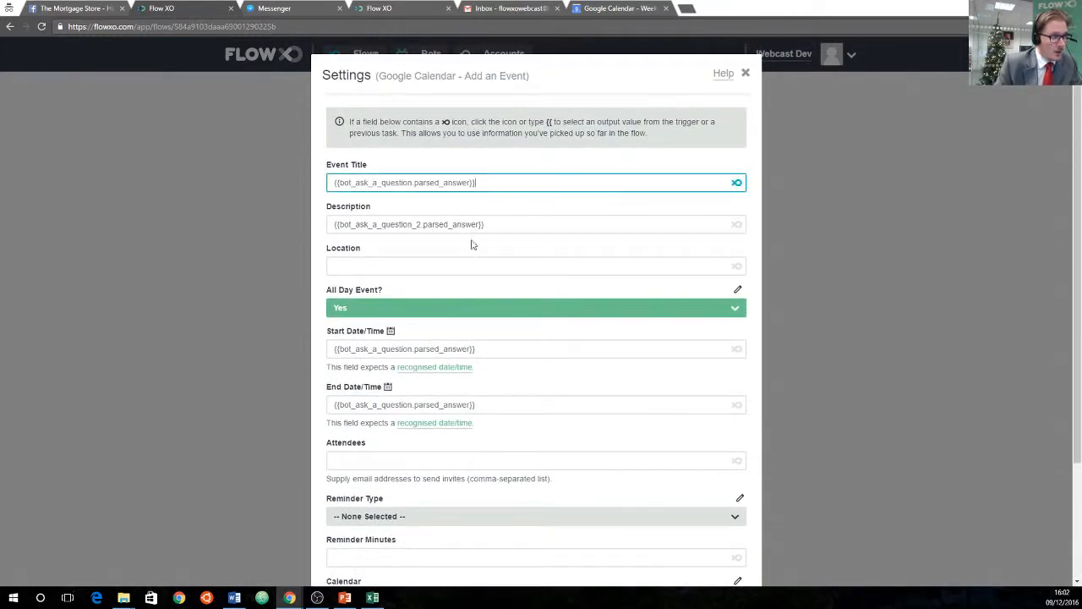
left_click(737, 182)
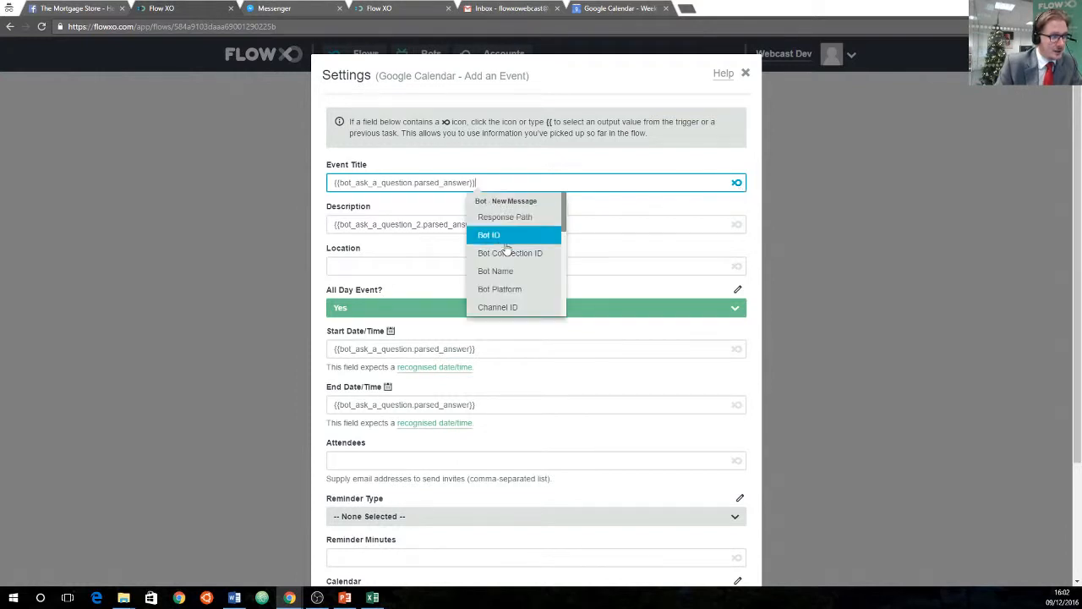
scroll(512, 253, "down", 2)
scroll(518, 267, "down", 5)
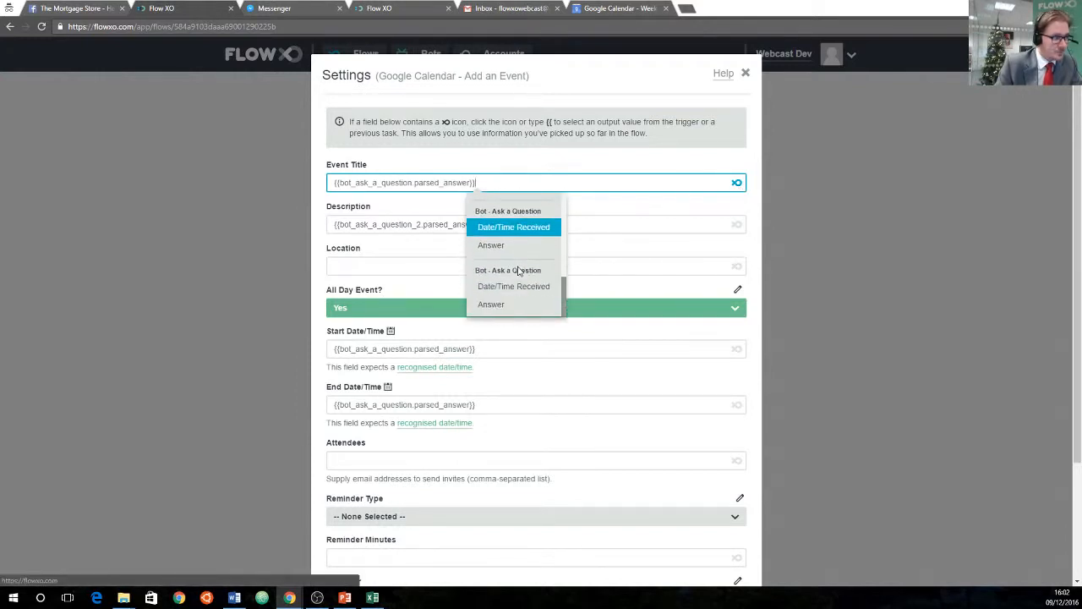
scroll(514, 269, "down", 1)
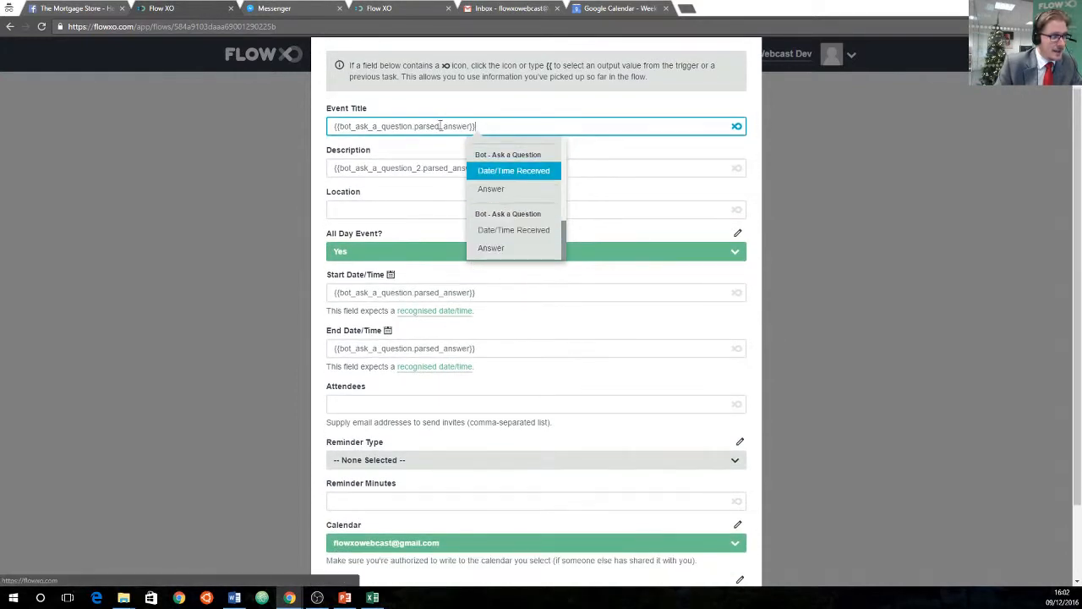
left_click(406, 164)
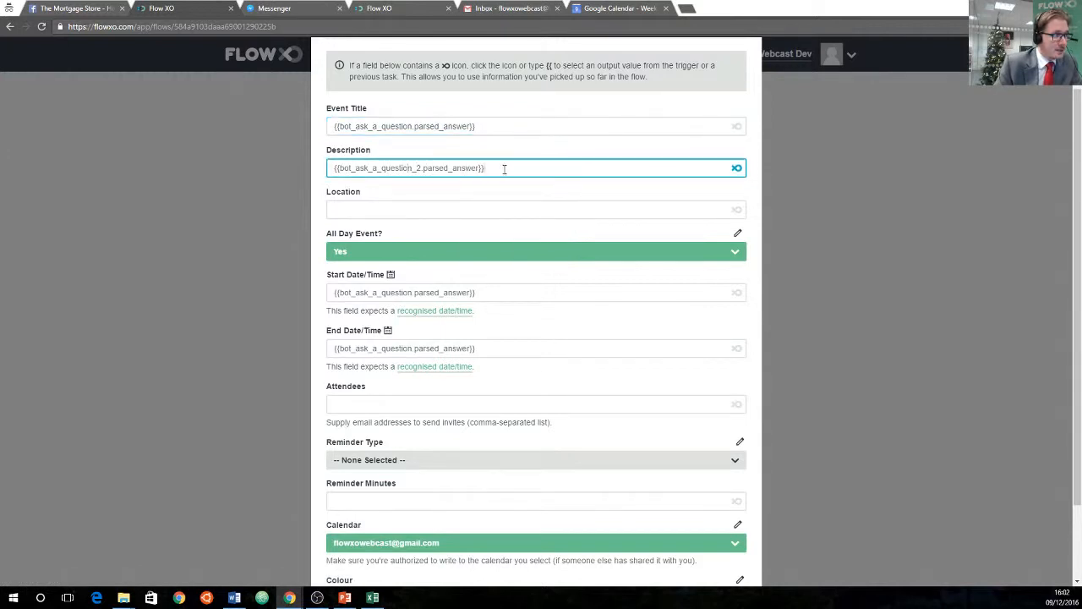
Replace the Event Title's value with the Answer output of the second Ask a Question task
left_click_drag(505, 167, 328, 166)
left_click_drag(496, 126, 328, 123)
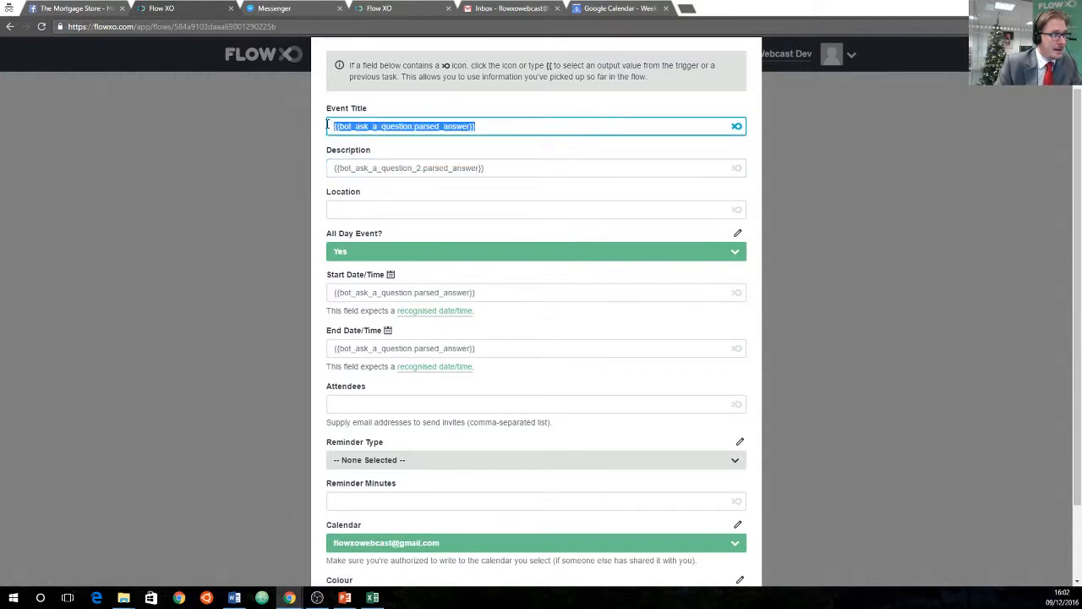
left_click(737, 126)
scroll(377, 212, "down", 4)
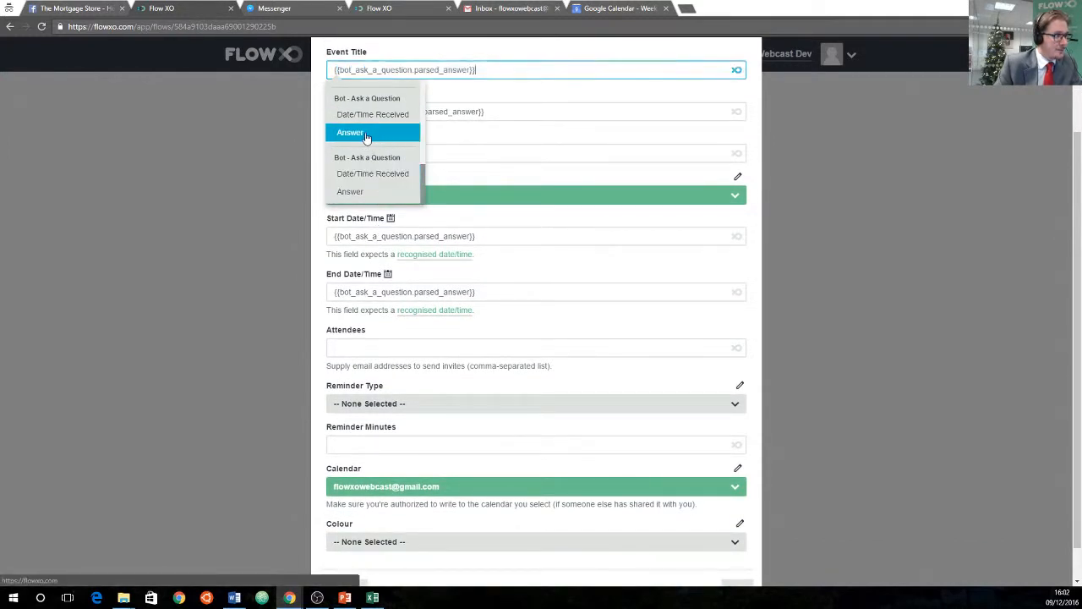
left_click(372, 191)
key("Tab")
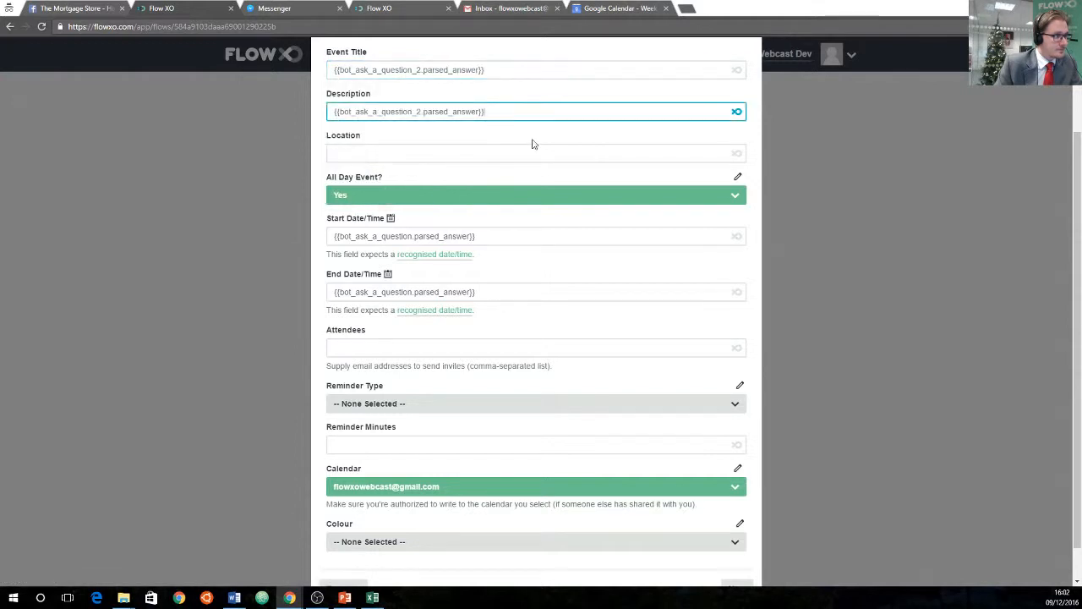
Check the event's start and end date fields and save the Google Calendar - Add an Event task
scroll(499, 169, "down", 1)
left_click_drag(334, 179, 373, 181)
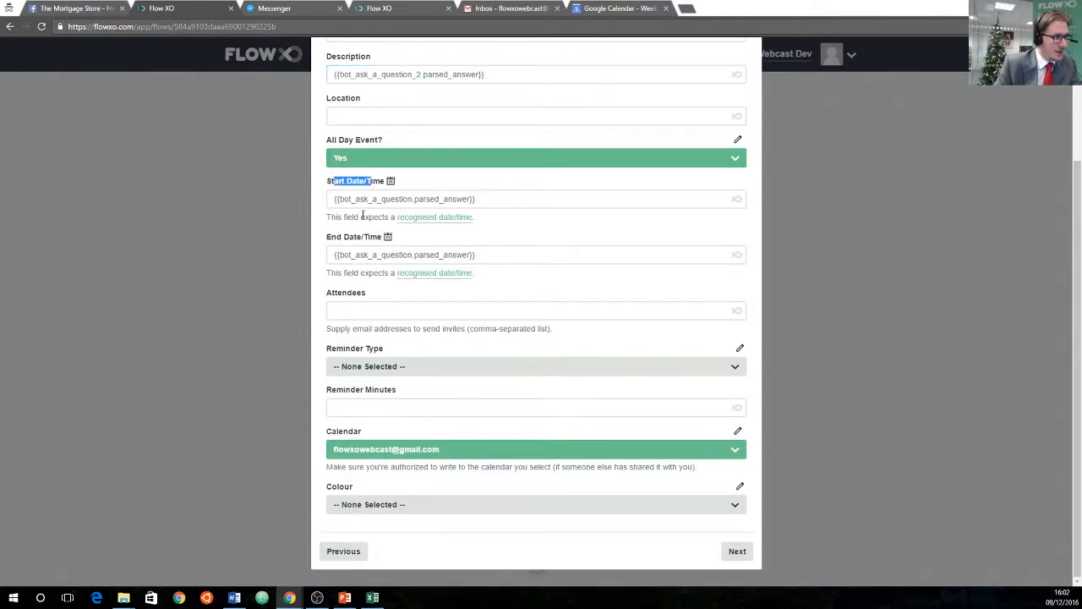
left_click_drag(349, 238, 371, 233)
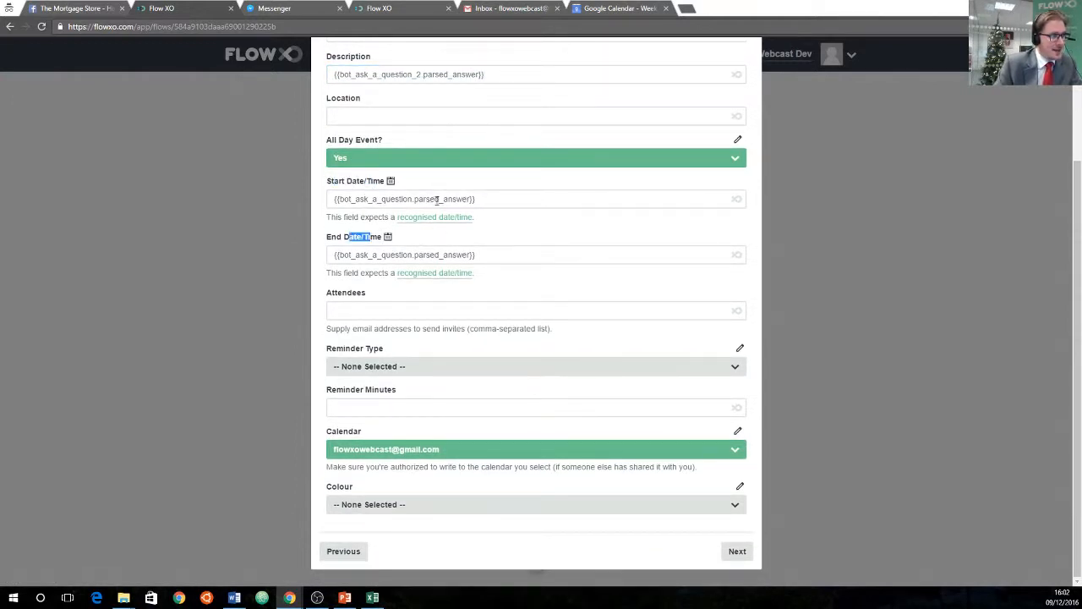
scroll(499, 220, "up", 2)
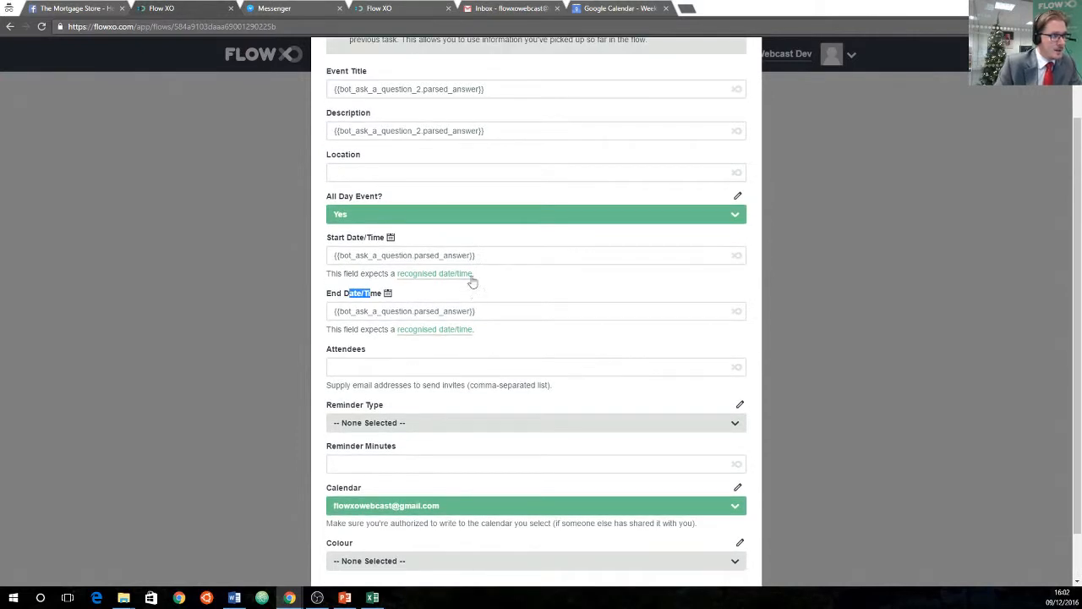
scroll(477, 260, "down", 2)
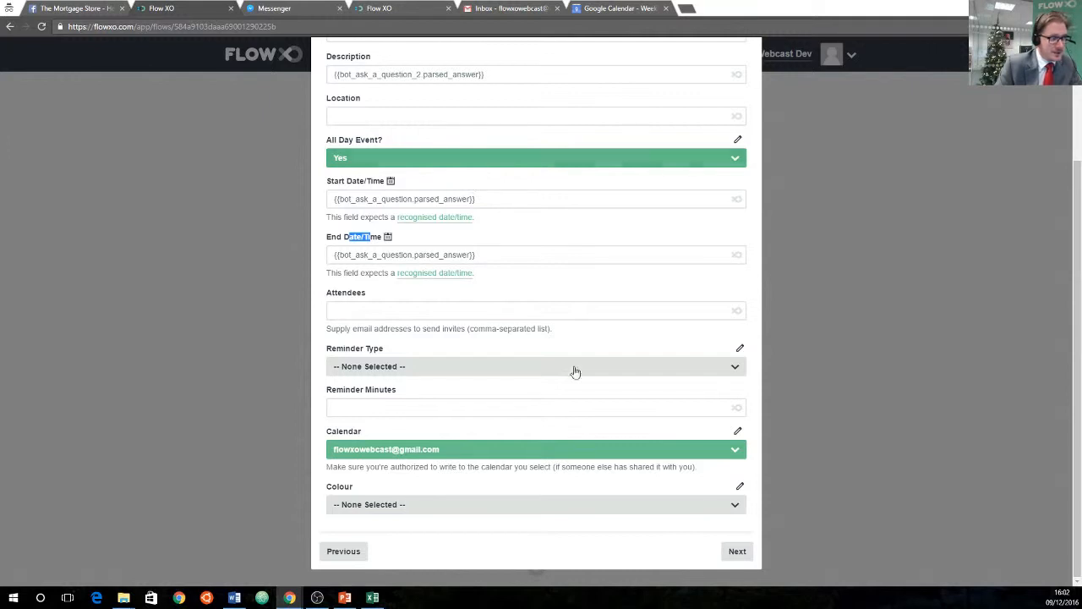
left_click(734, 551)
left_click(732, 234)
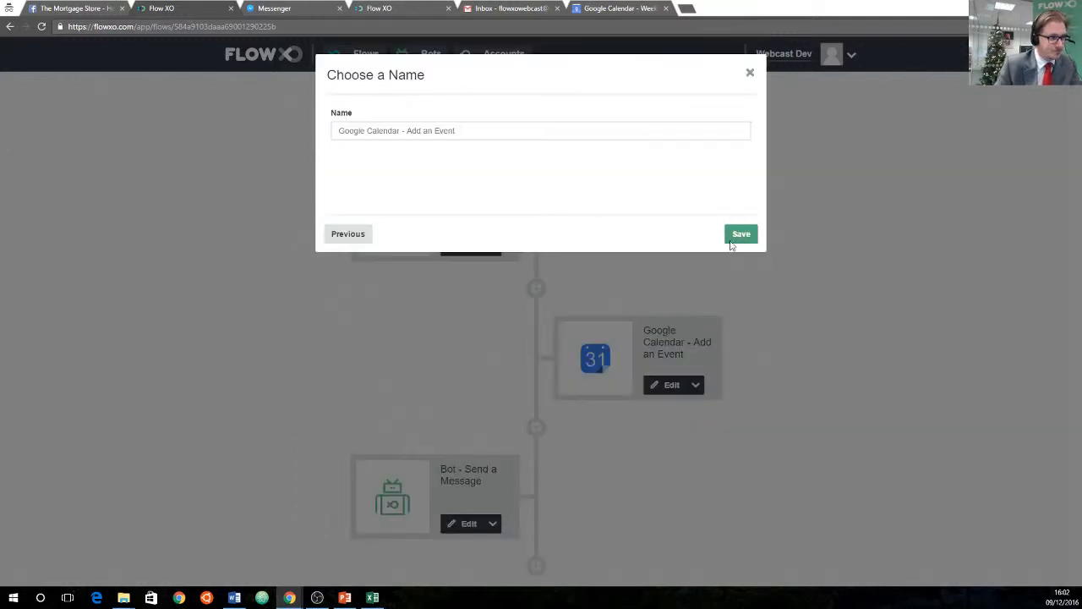
left_click(740, 234)
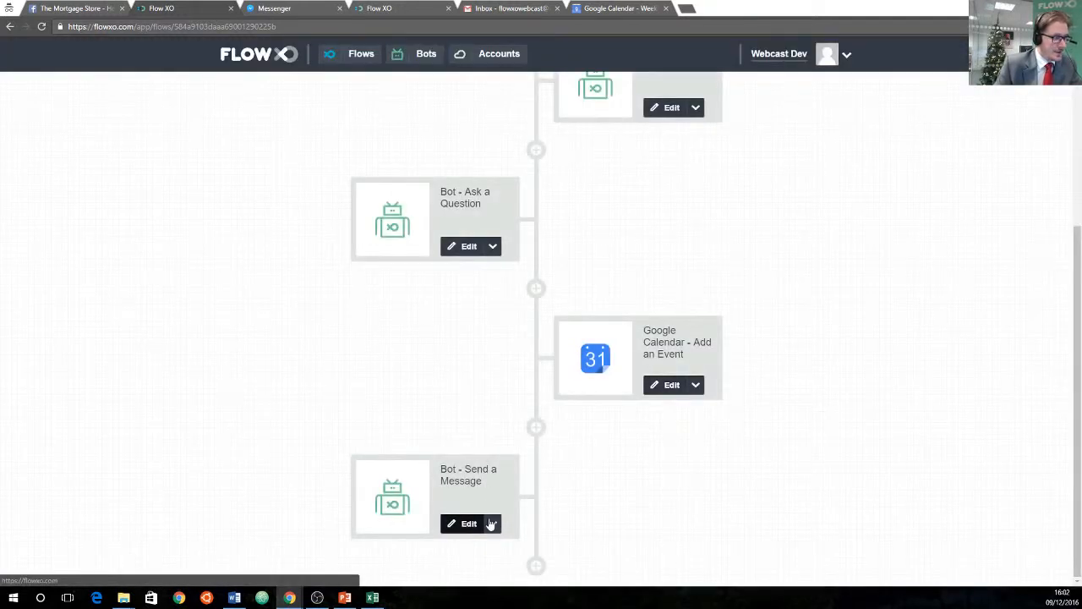
Review the Bot - Send a Message task's confirmation text and save the task
left_click(457, 528)
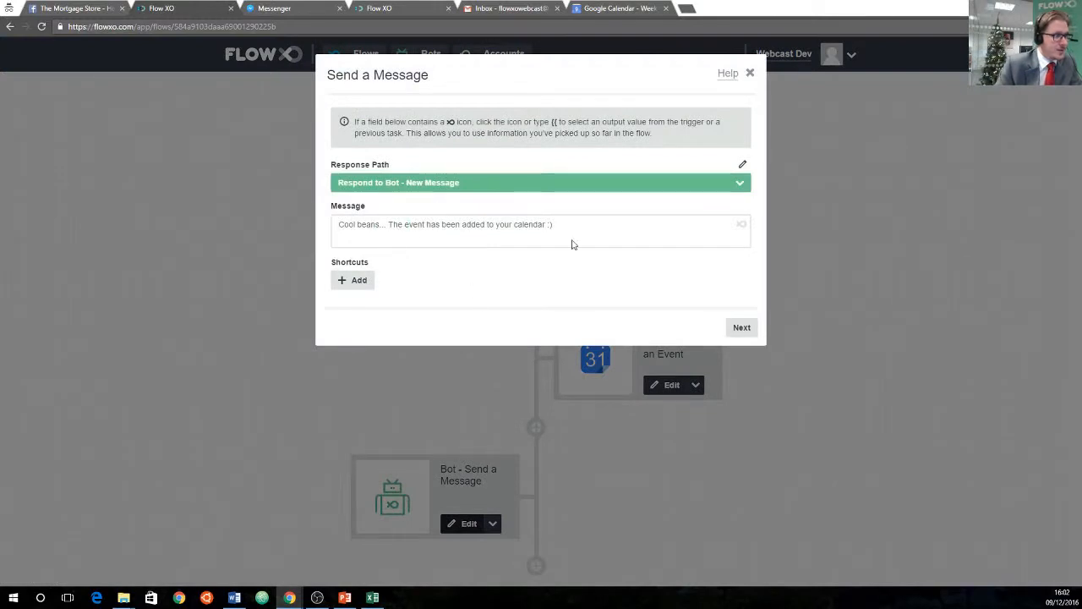
left_click(742, 329)
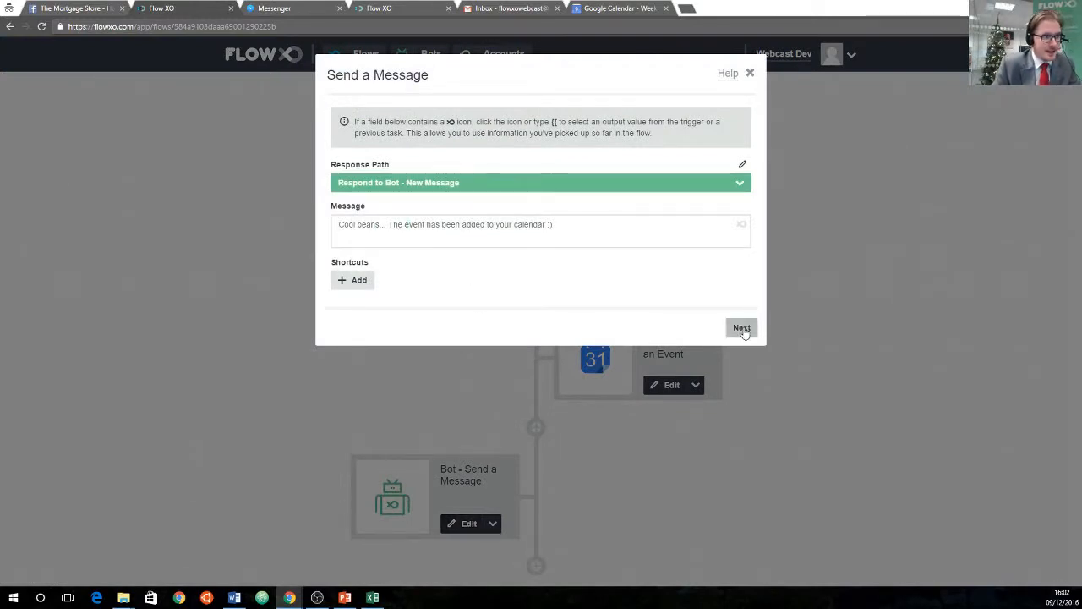
left_click(741, 234)
left_click(741, 234)
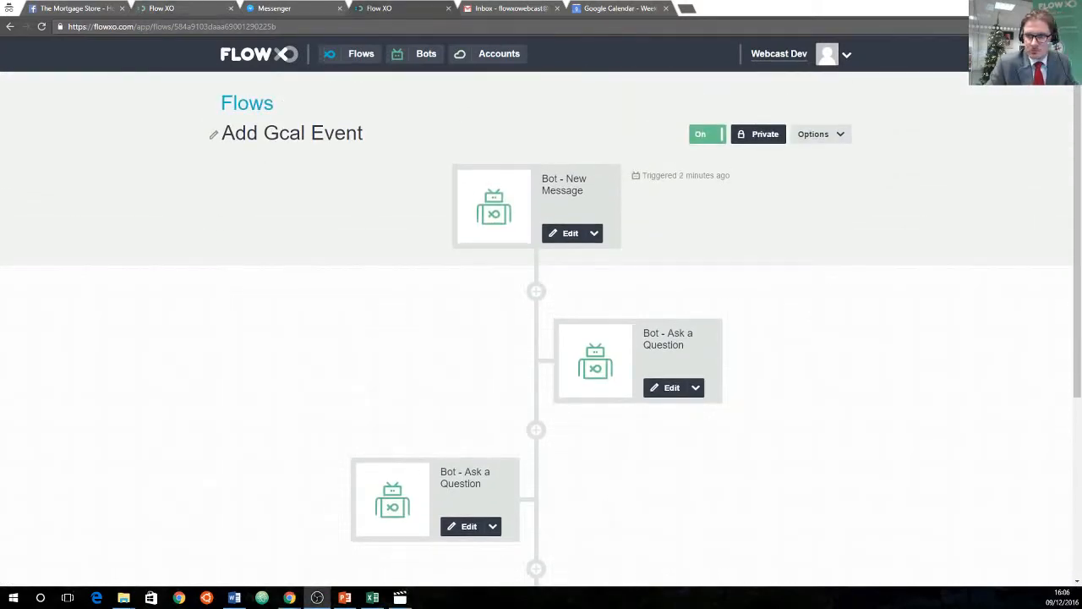
Switch to Messenger and send "Event" to the Mortgage Bot to trigger the calendar flow
left_click(272, 10)
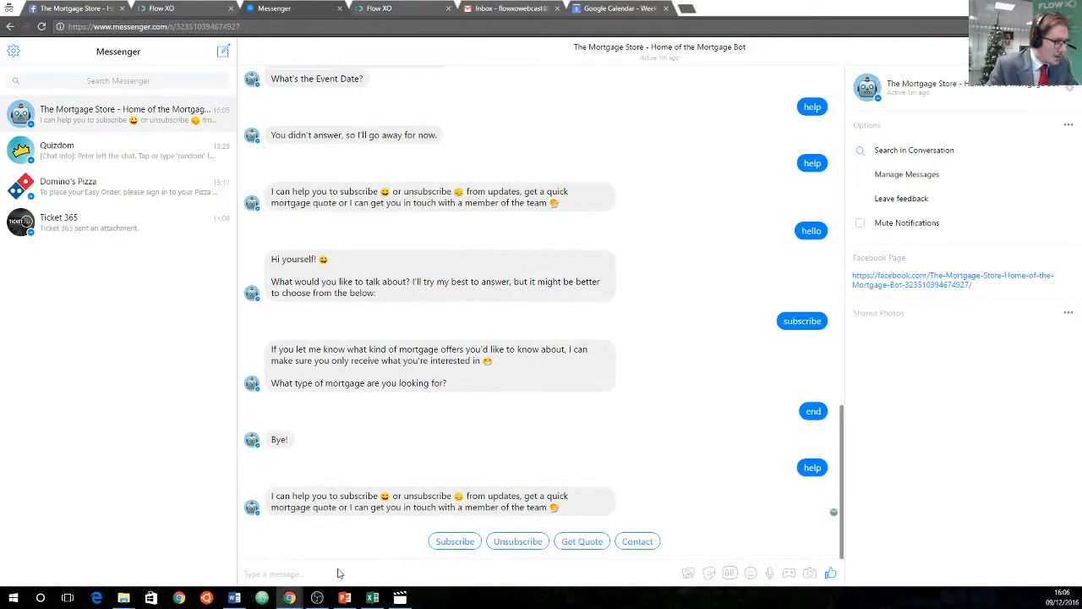
type("Event")
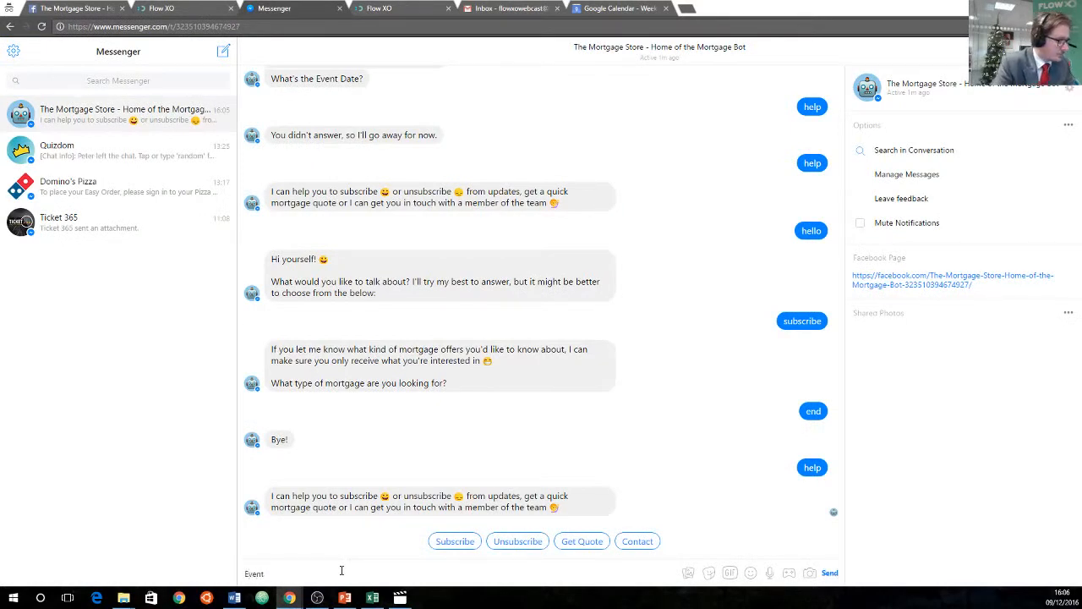
key("Return")
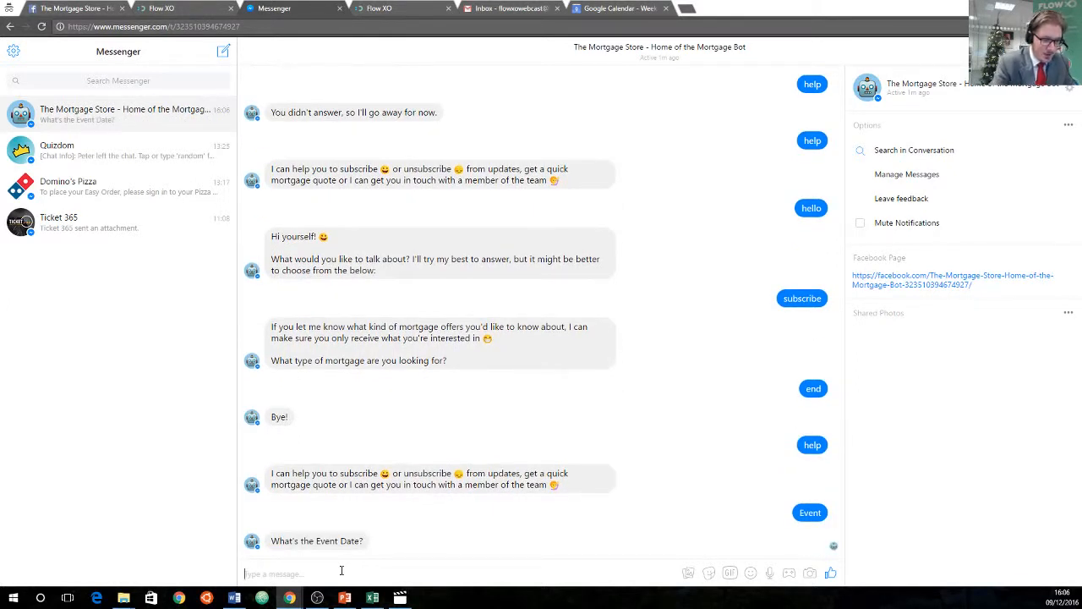
Answer the bot's event date question with 12/12/2016
type("12/12/201")
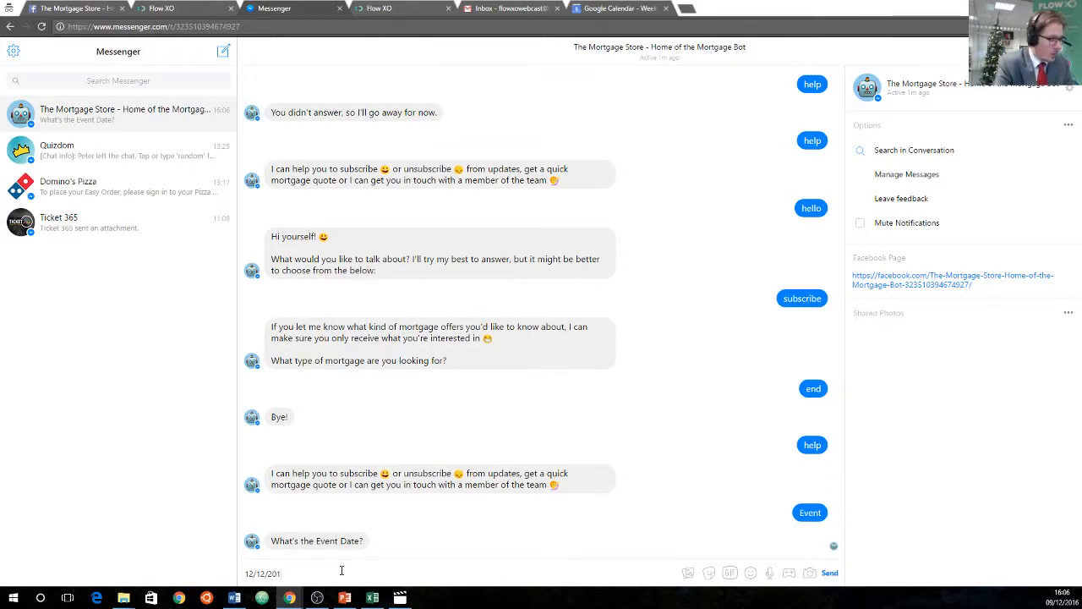
type("6")
key("Return")
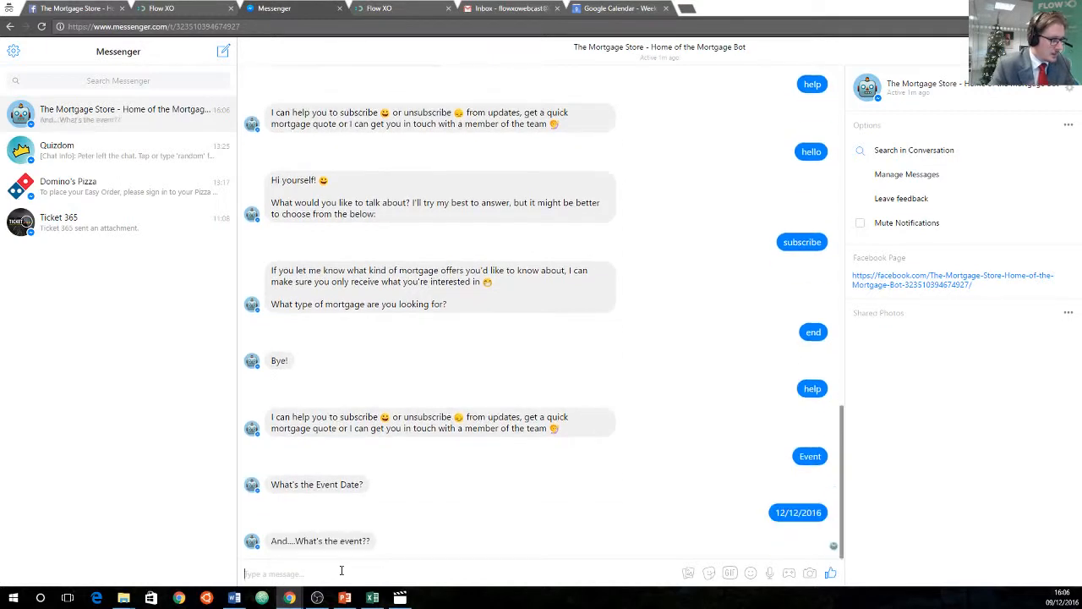
Answer the bot's question about what the event is with "A PARTY!!"
type("A")
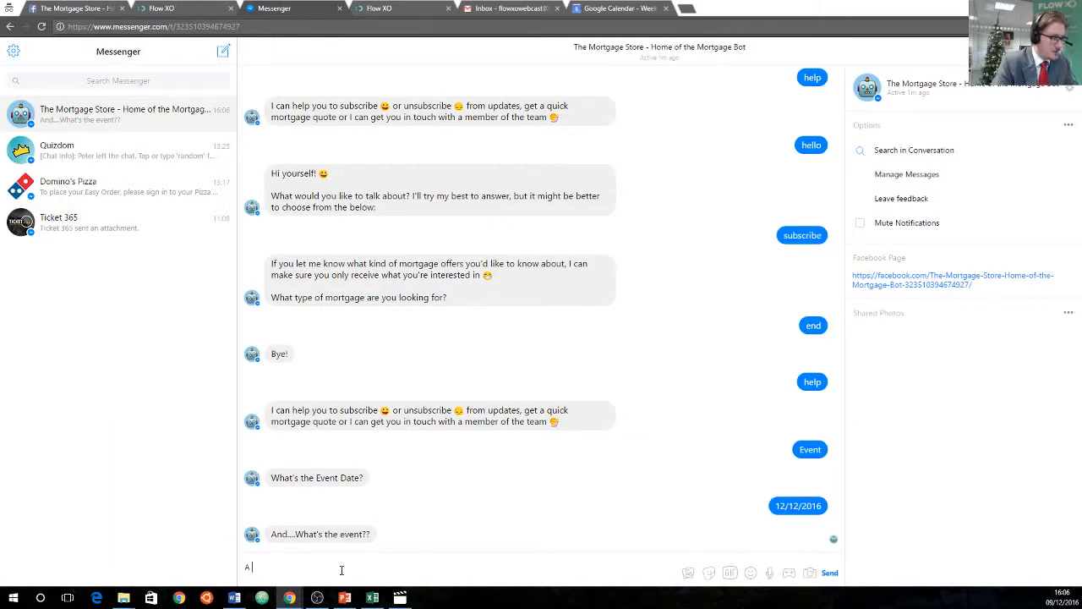
type(" PARTY!!!")
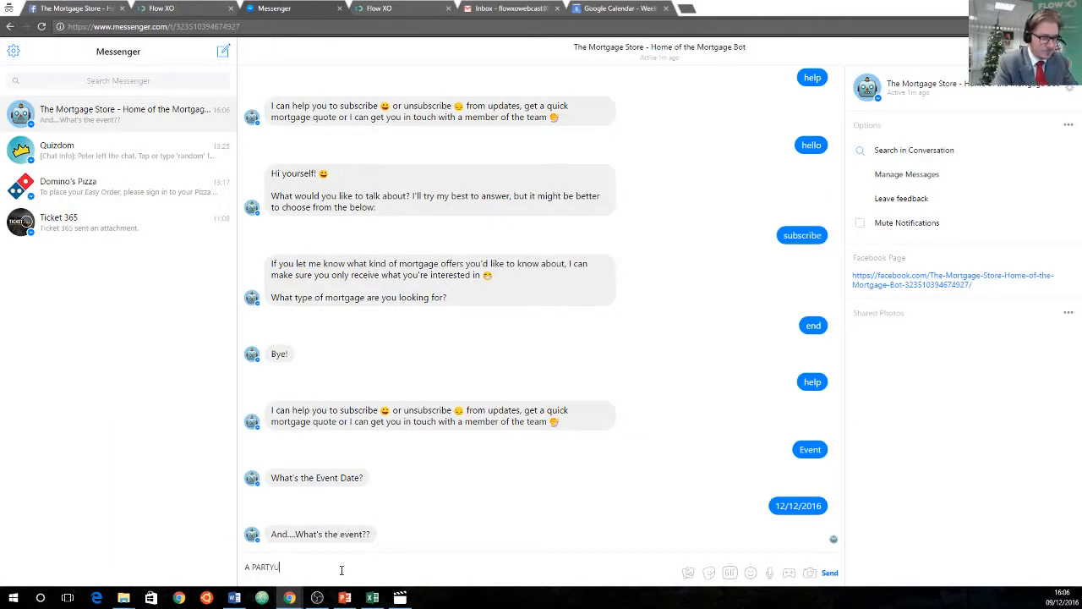
key("BackSpace")
key("BackSpace")
key("BackSpace")
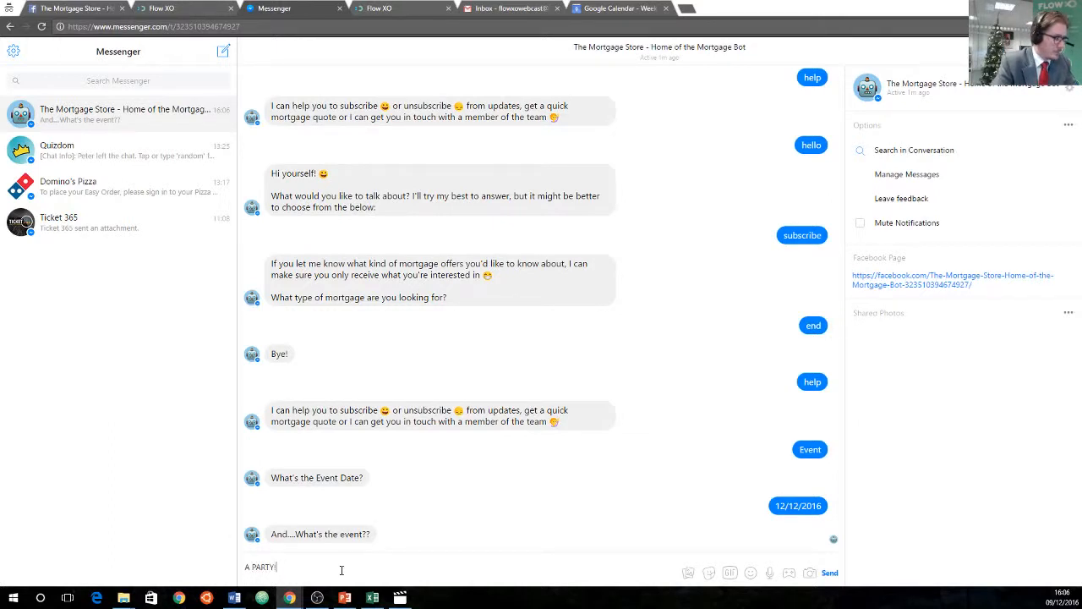
type("!!")
key("Return")
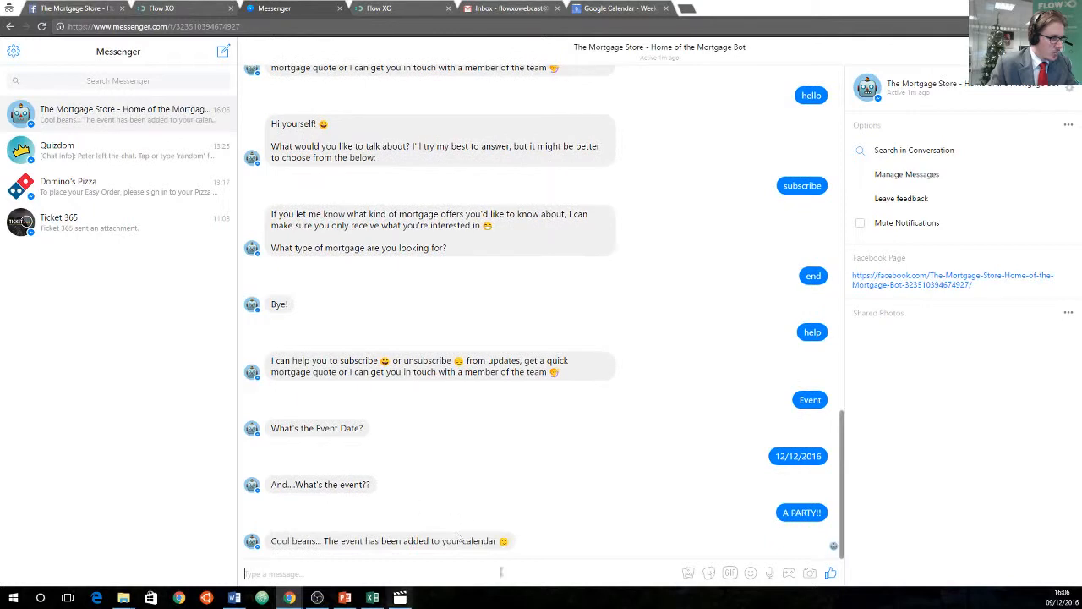
Switch to Flow XO and check the Add Gcal Event flow's logs for the latest run, then close them
left_click(391, 9)
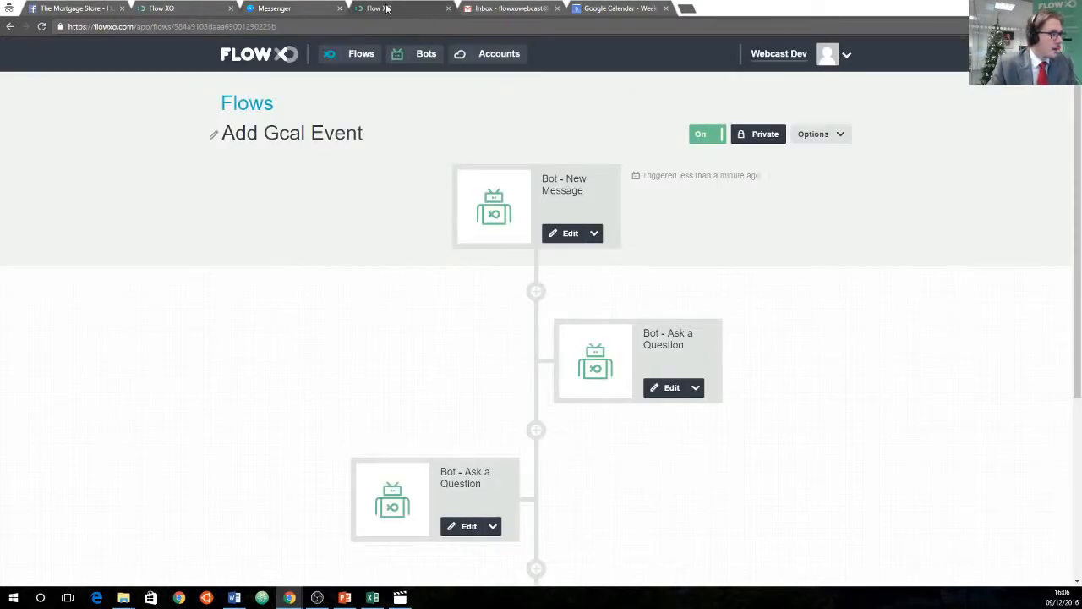
left_click(818, 136)
left_click(820, 163)
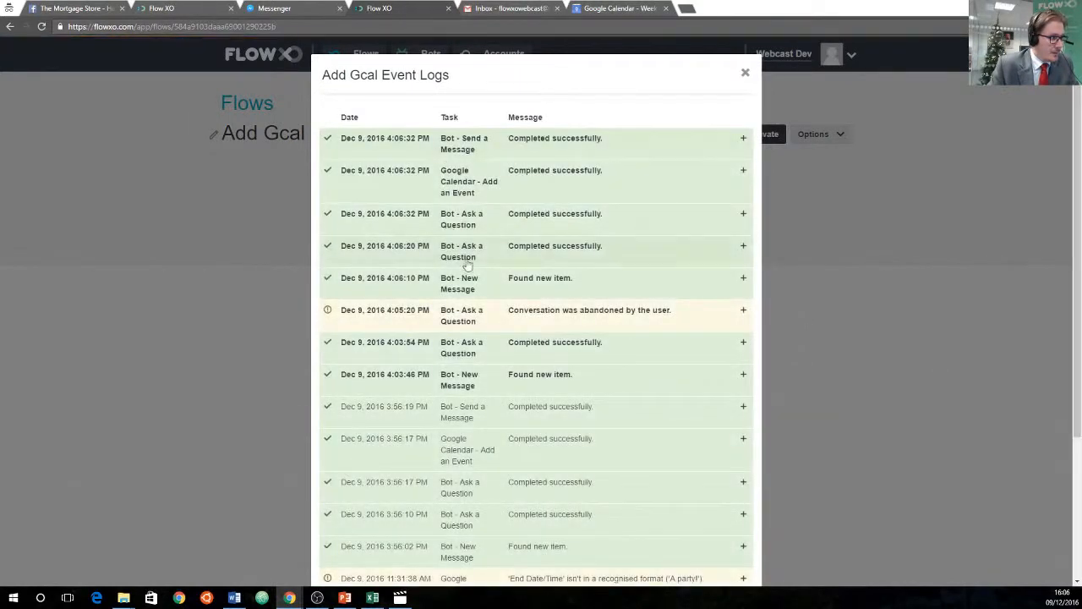
left_click(744, 77)
Switch to Google Calendar and check the details of the all-day event on Monday 12/12 in the week of Dec 11–17, 2016
left_click(599, 12)
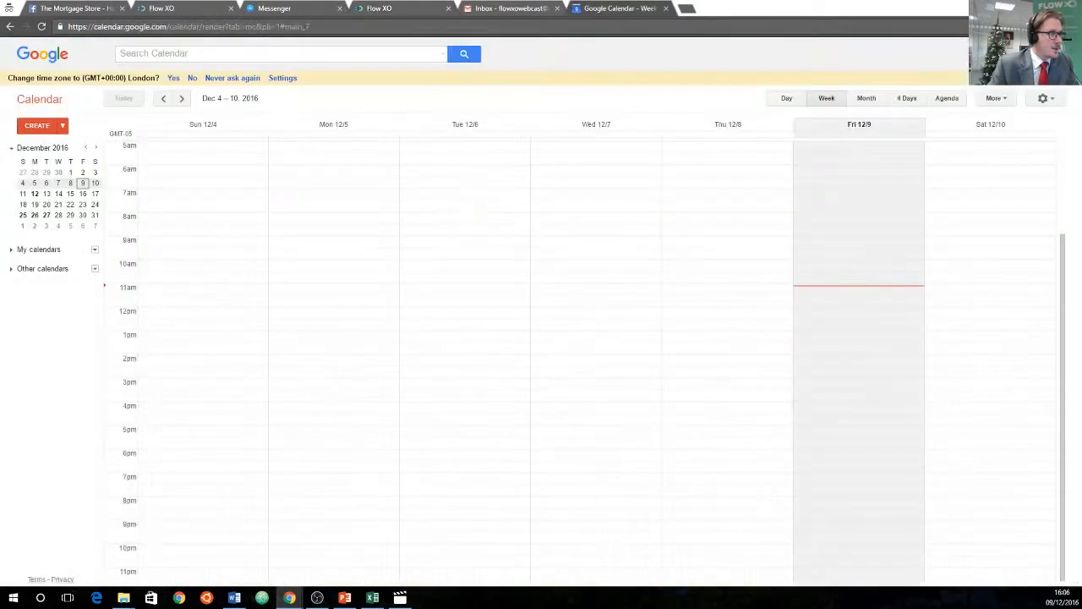
left_click(182, 99)
left_click(334, 140)
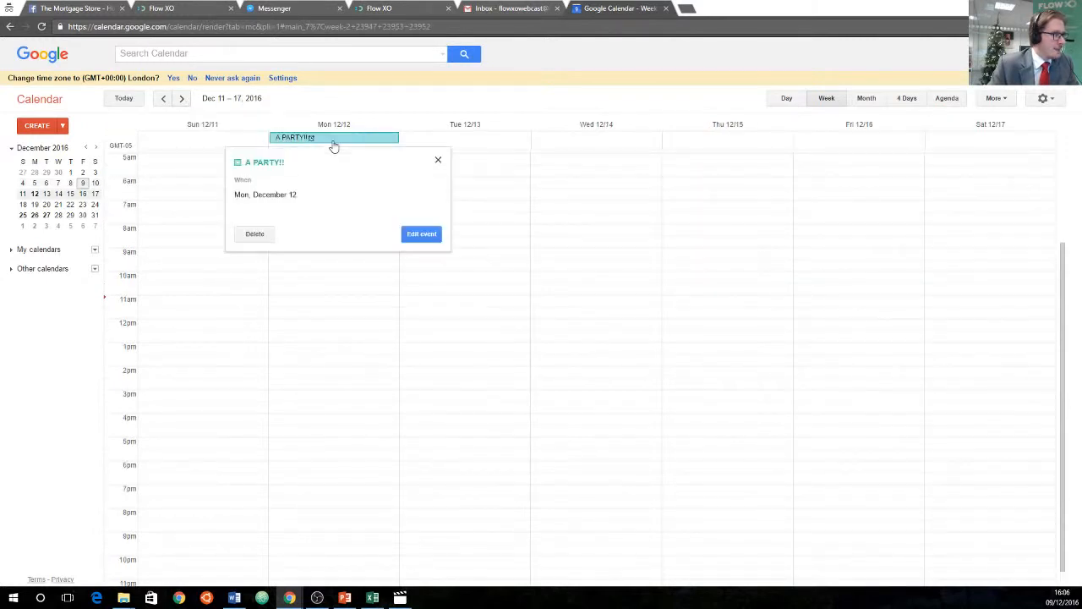
left_click(438, 162)
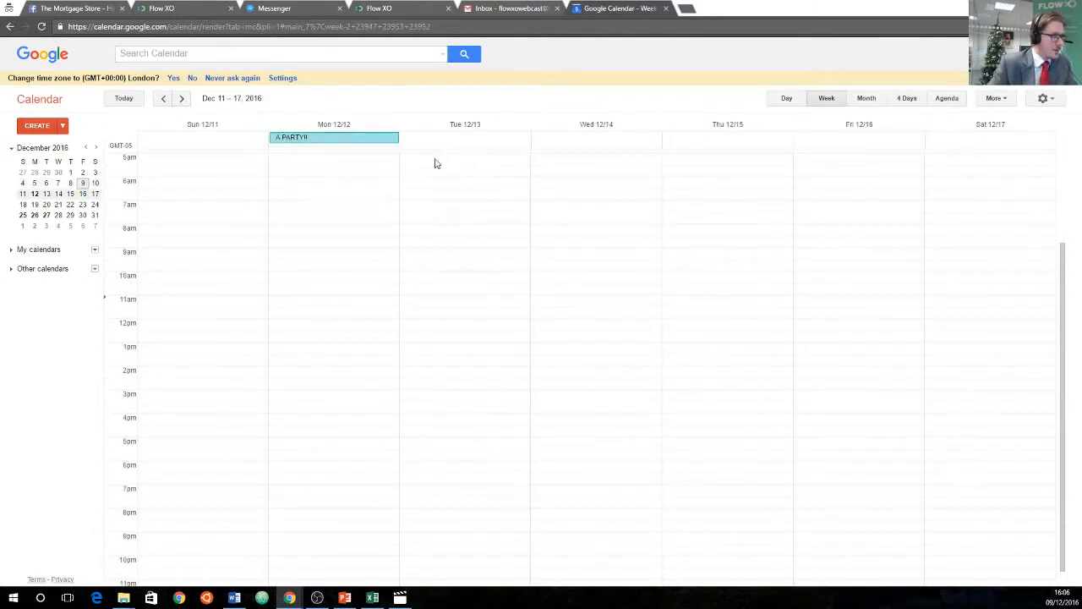